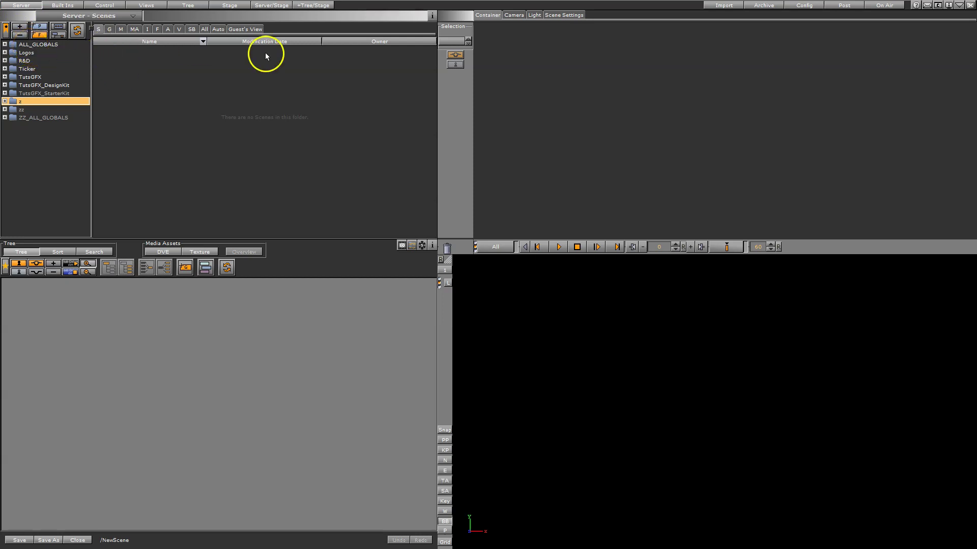
Step: Select the ALL_GLOBALS folder in the Server project tree to list its scene thumbnails
left_click(39, 45)
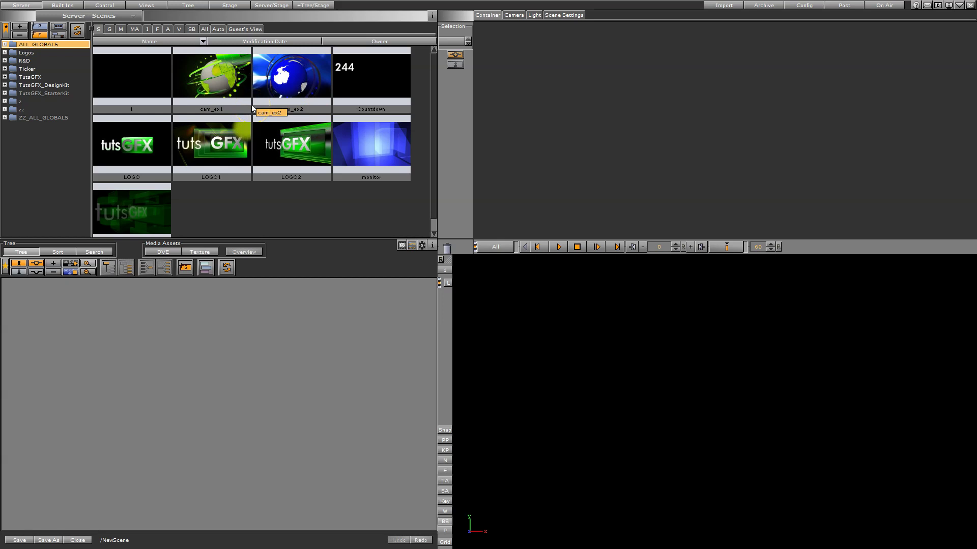
Step: Create a project named newfolder, move it out of ALL_GLOBALS to the top level, and open it
left_click(40, 29)
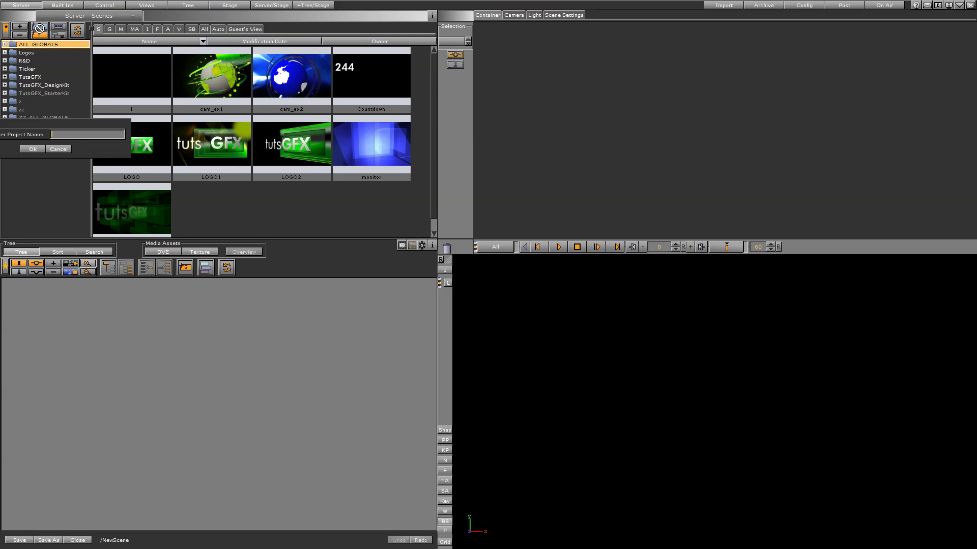
type("newfolder")
key("Return")
left_click(18, 76)
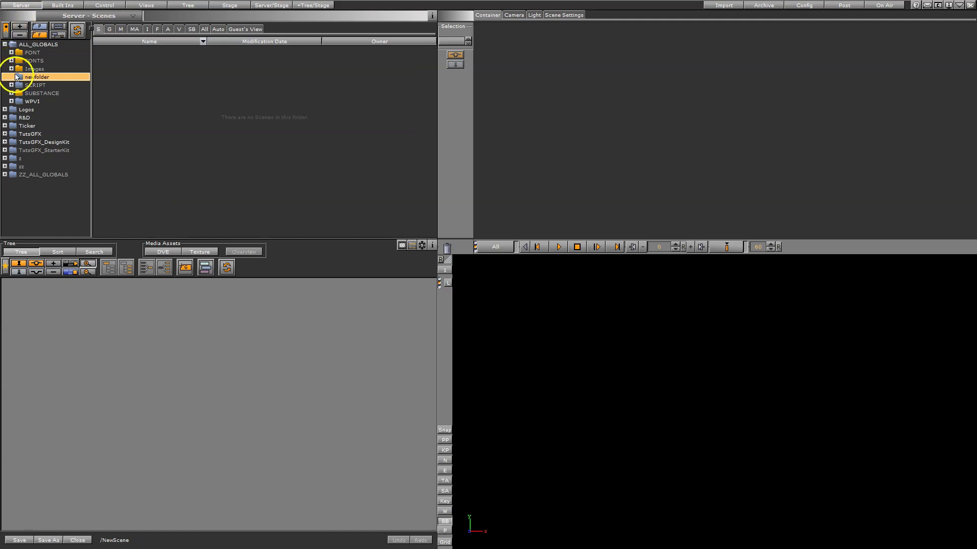
mouse_move(17, 76)
left_mouse_down()
mouse_move(21, 44)
mouse_move(17, 113)
left_mouse_up()
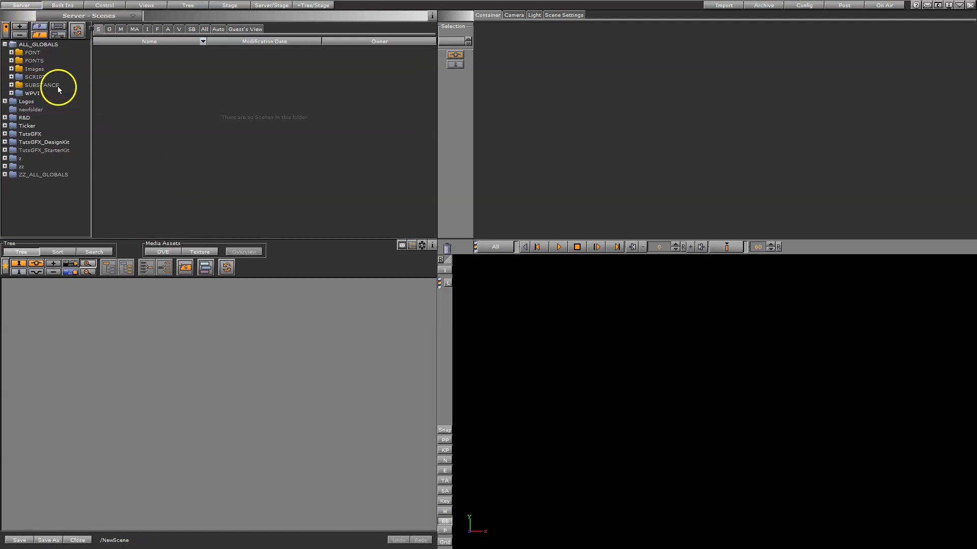
left_click(25, 110)
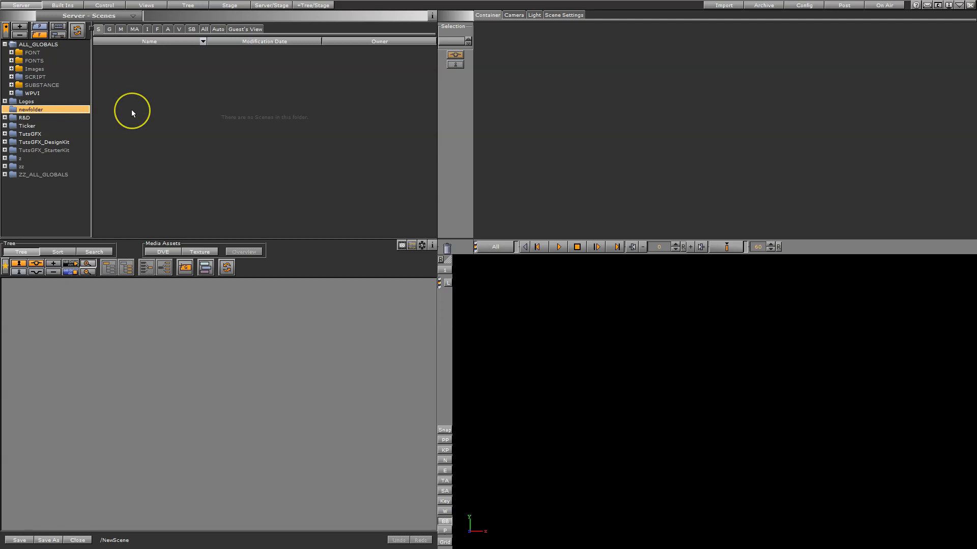
left_click(76, 112)
left_click(141, 101)
Step: Create a new scene named 120 from newfolder's empty scene list context menu
right_click(142, 103)
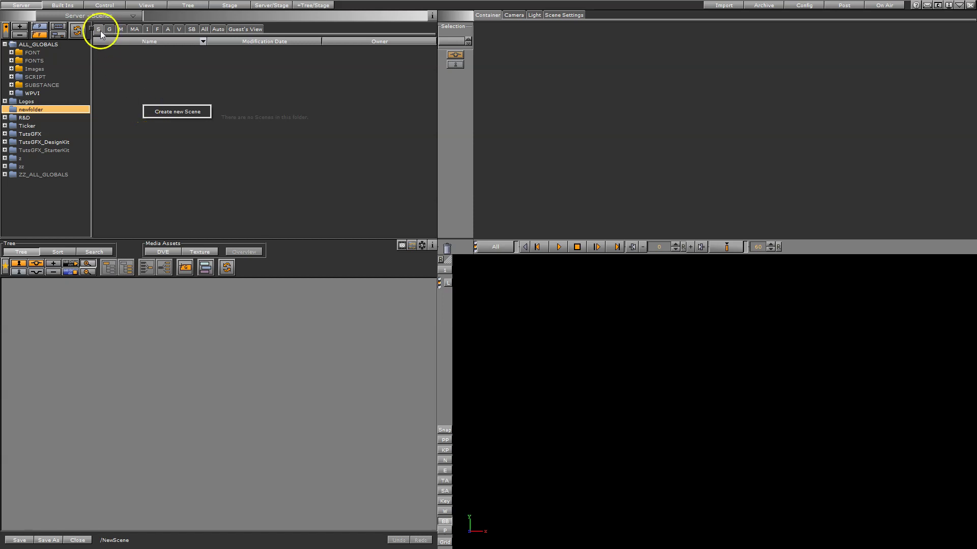
left_click(177, 112)
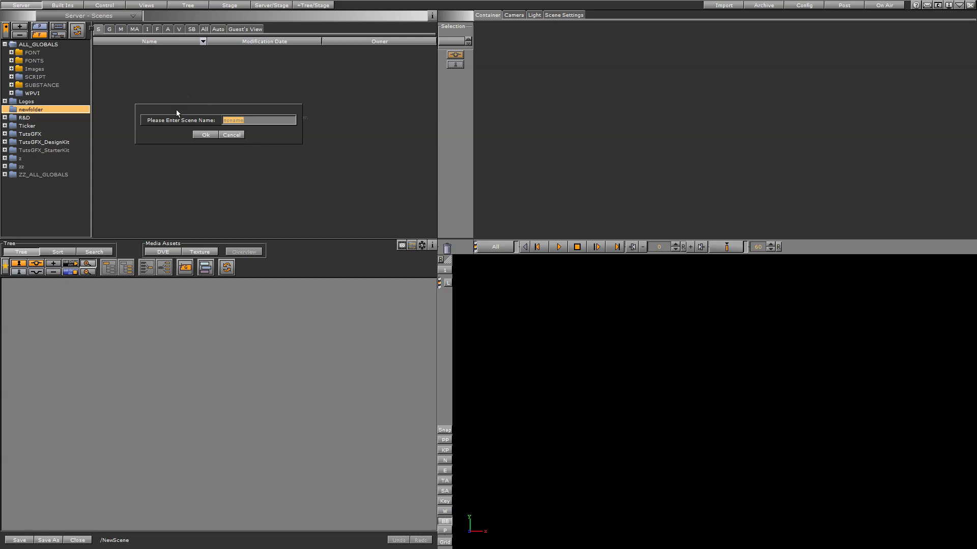
type("t")
type("20")
key("Return")
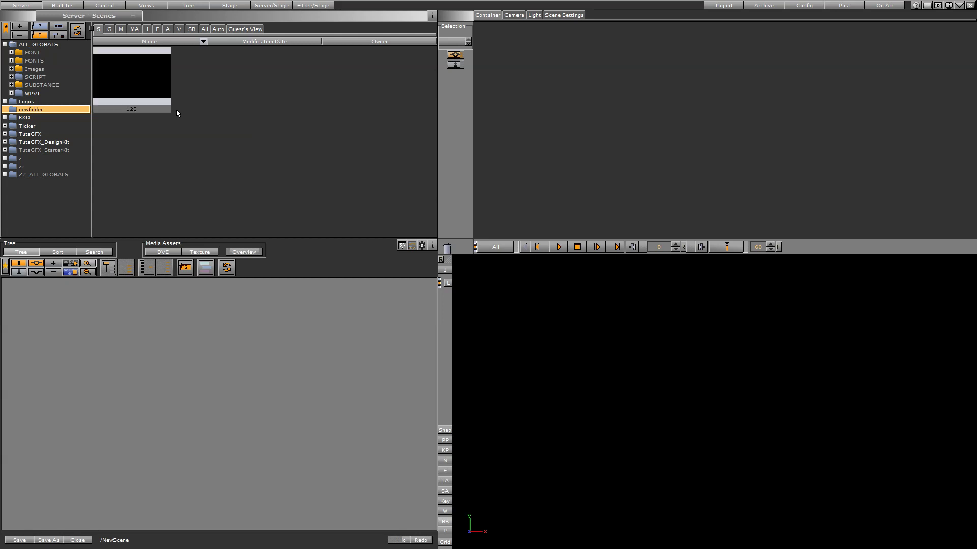
Step: Load scene 120 for editing, keep its name as 120, and show the Built Ins geometry plugins
double_click(143, 71)
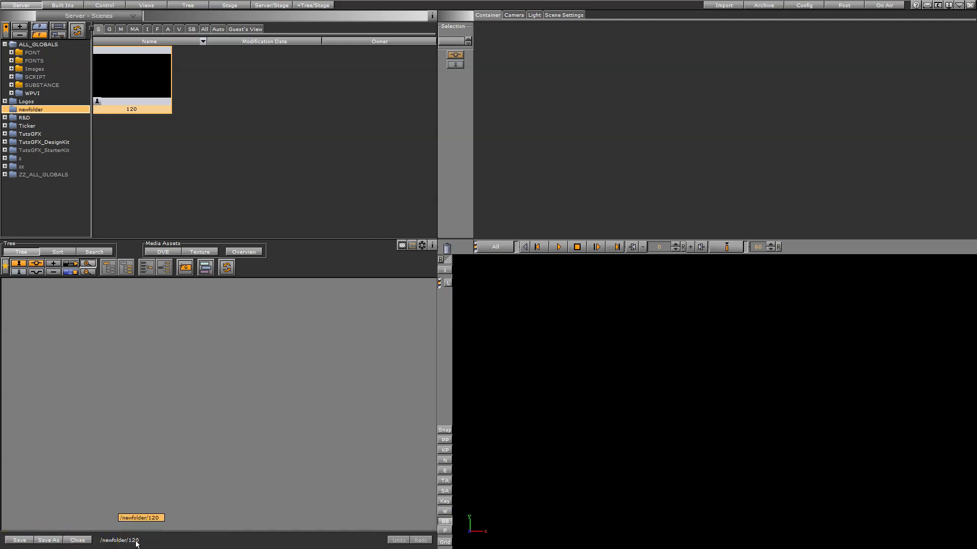
left_click(125, 542)
left_click(114, 542)
left_click(134, 542)
left_click(128, 149)
double_click(131, 109)
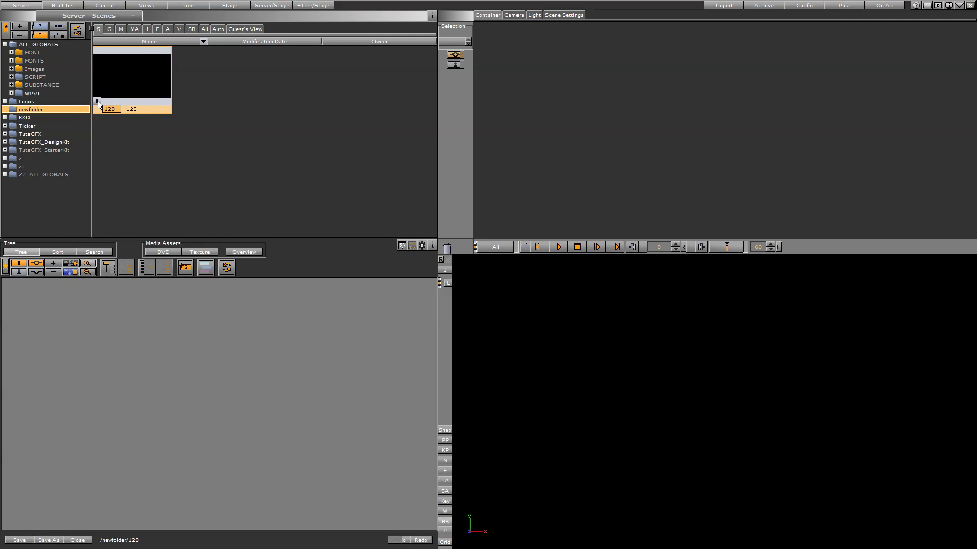
left_click(117, 147)
left_click_drag(118, 147, 98, 101)
Step: Add Cylinder and Sphere containers from Built Ins to scene 120 and save it
left_click(62, 6)
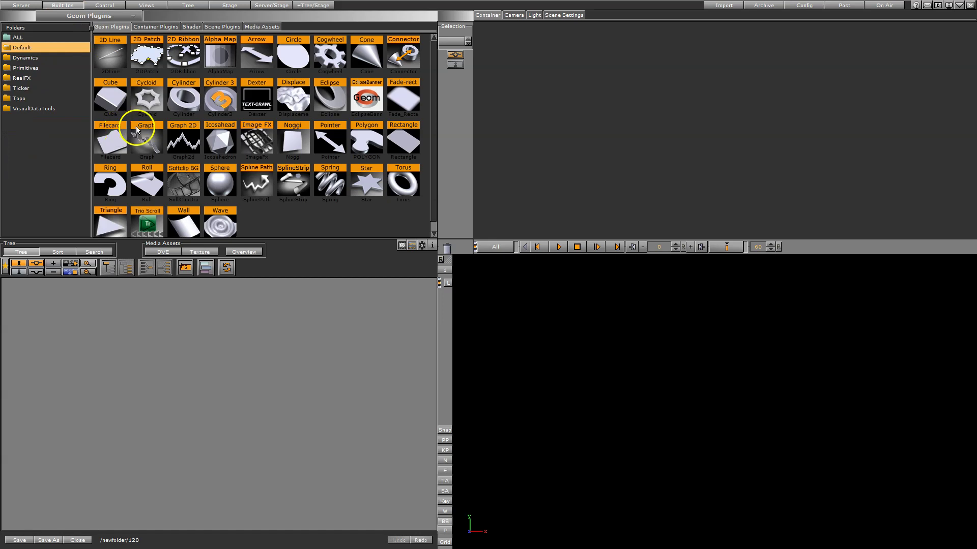
left_click_drag(183, 98, 46, 289)
left_click_drag(221, 184, 27, 408)
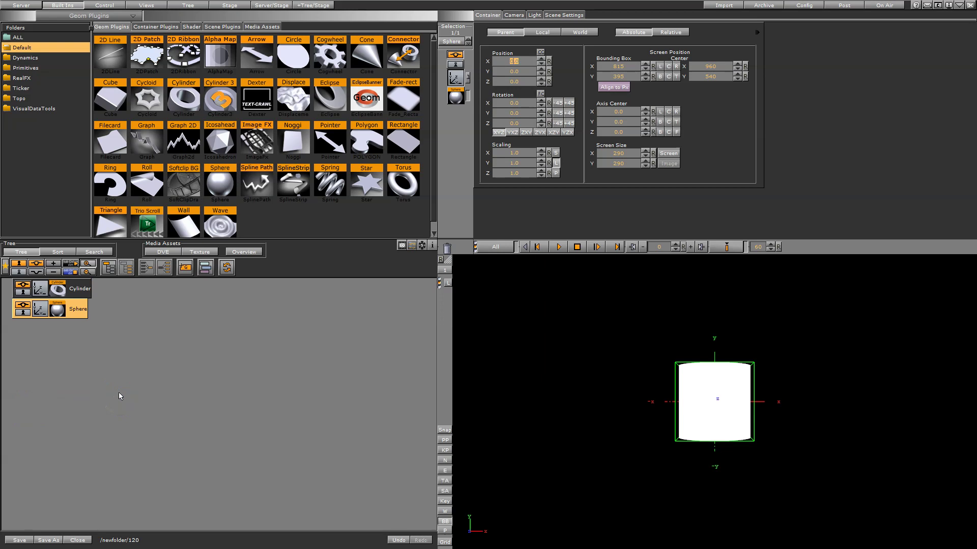
left_click(19, 540)
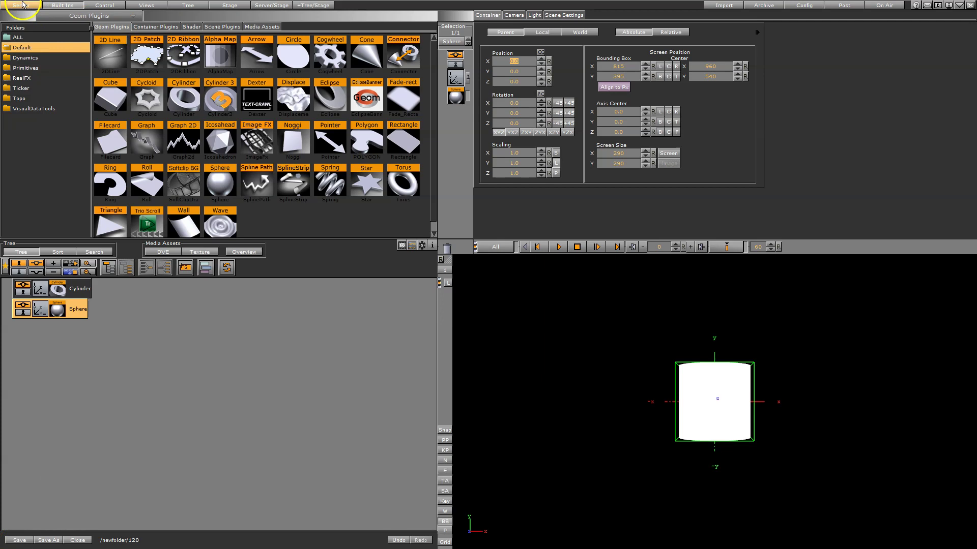
left_click(19, 6)
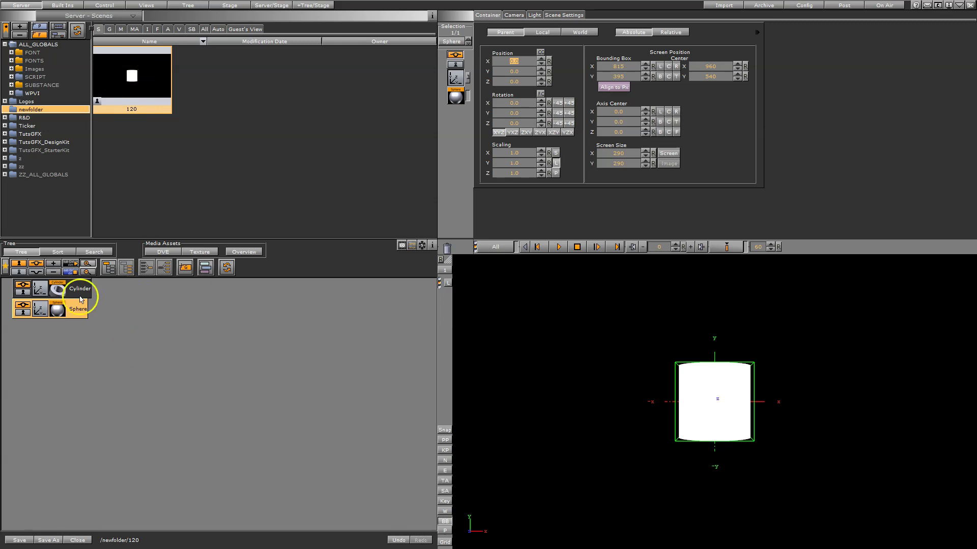
Step: Apply the yellow material to the Cylinder, save scene 120, and close it
left_click(20, 252)
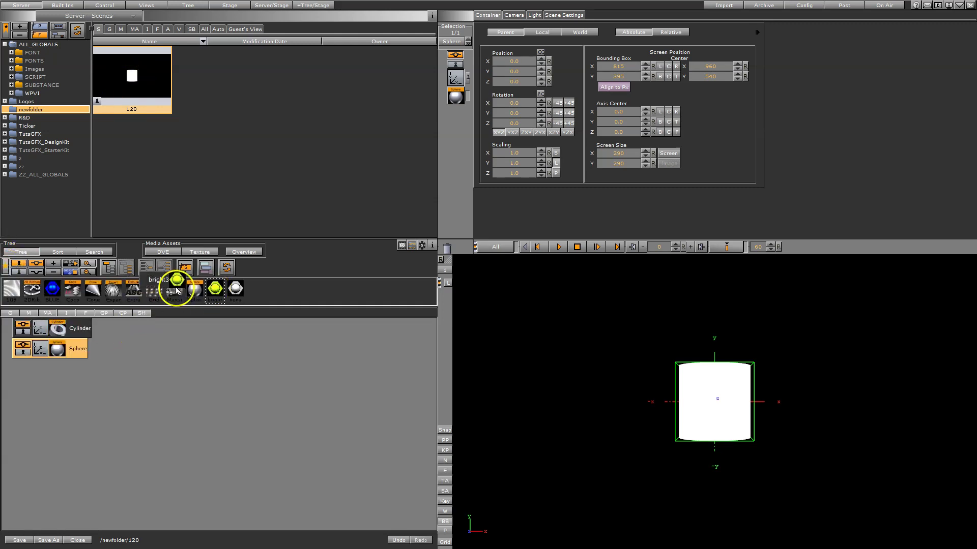
left_click_drag(215, 289, 76, 328)
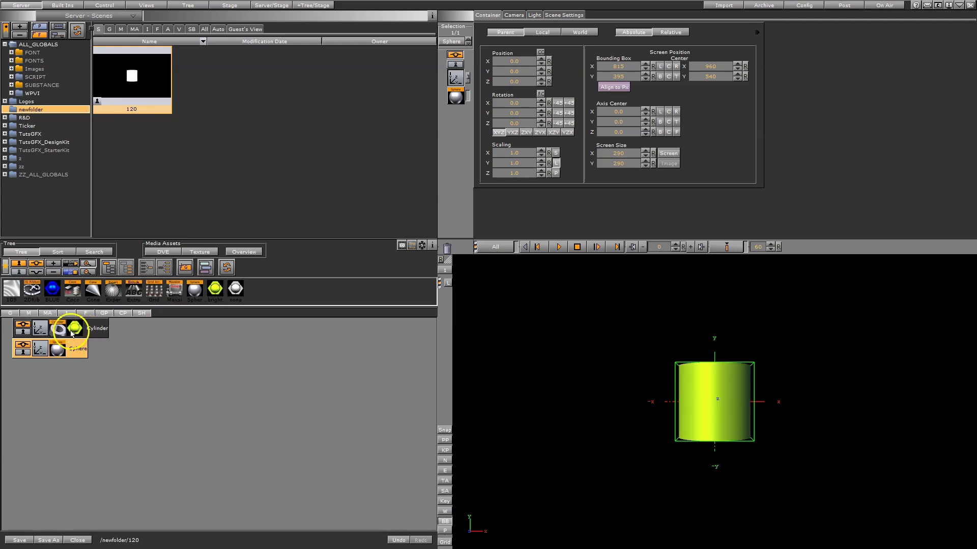
left_click(20, 540)
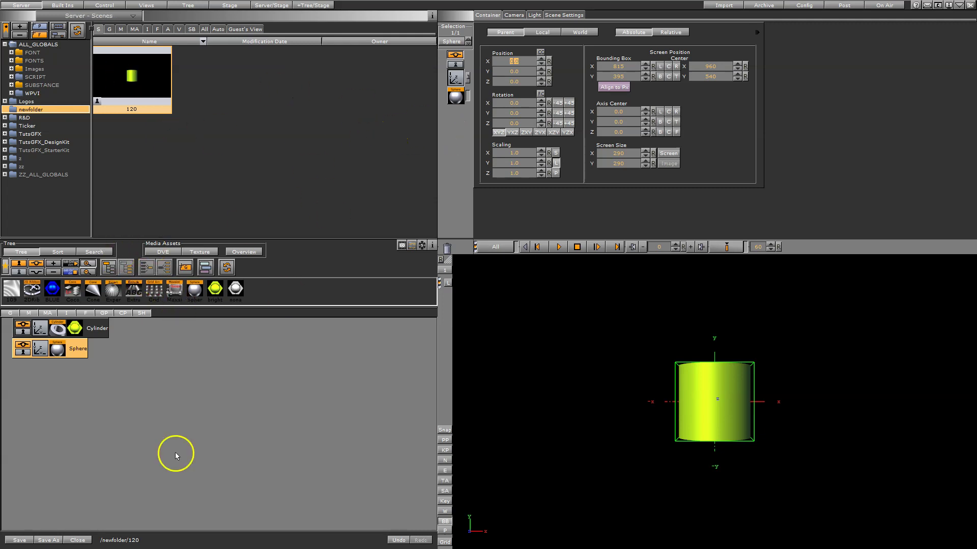
left_click(78, 541)
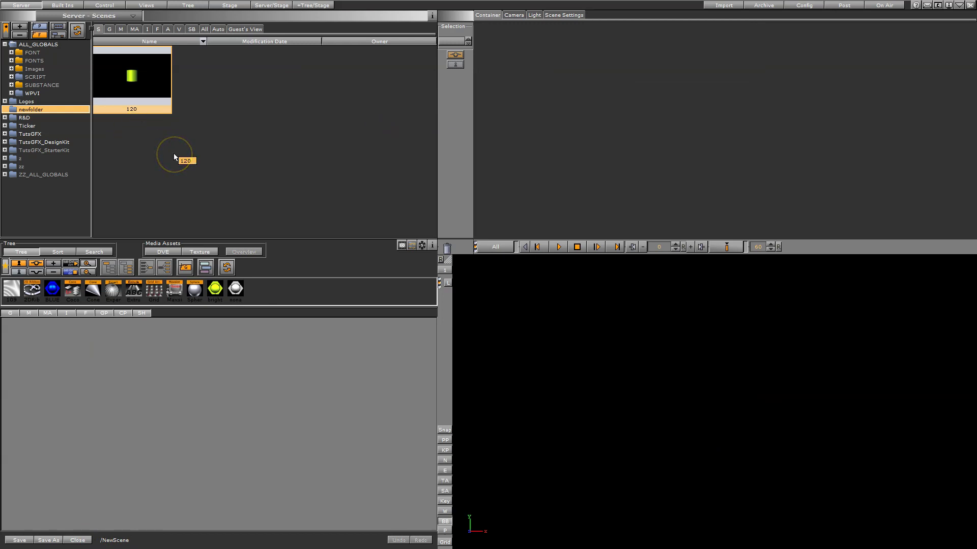
Step: Add a Sphere and a Cylinder to the new scene, giving the Sphere blue material
left_click(63, 6)
left_click_drag(220, 184, 109, 473)
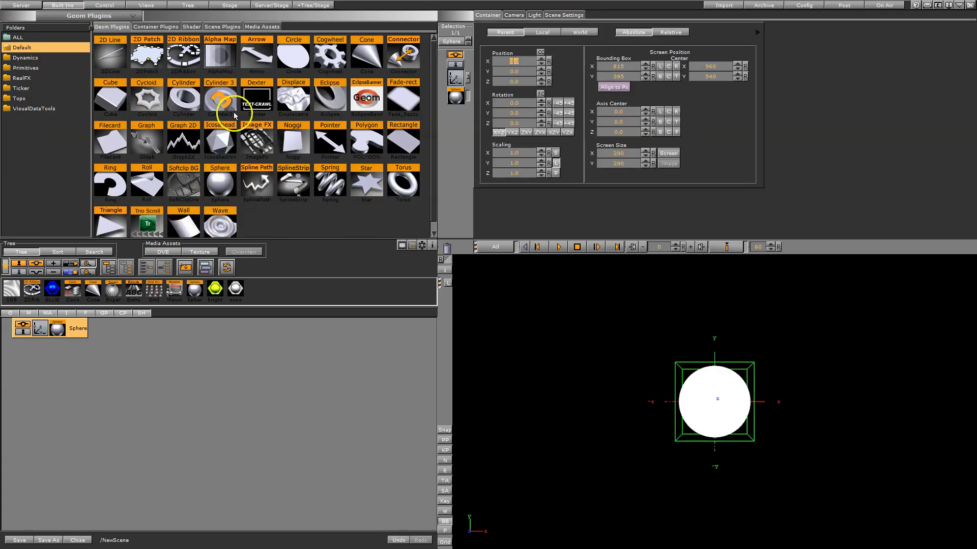
left_click_drag(185, 100, 56, 382)
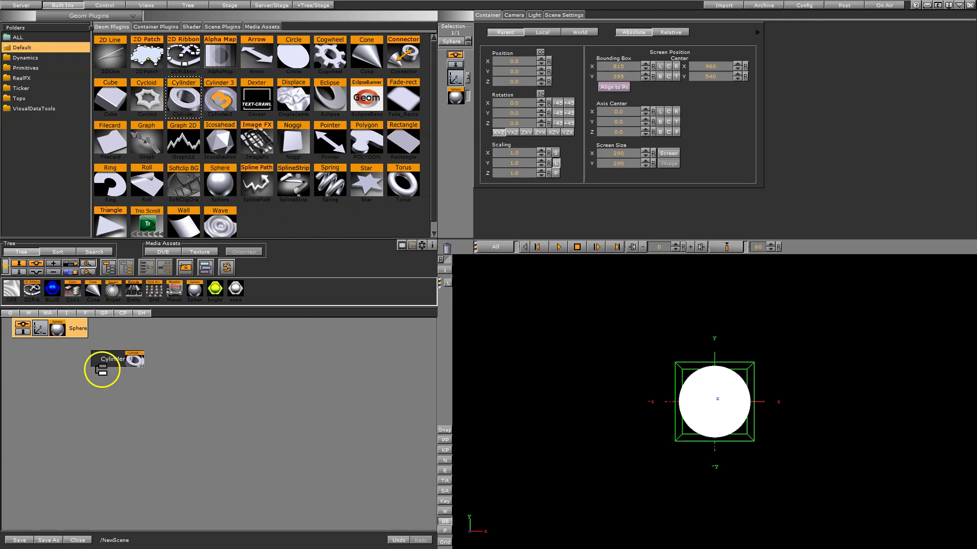
left_click_drag(52, 288, 58, 328)
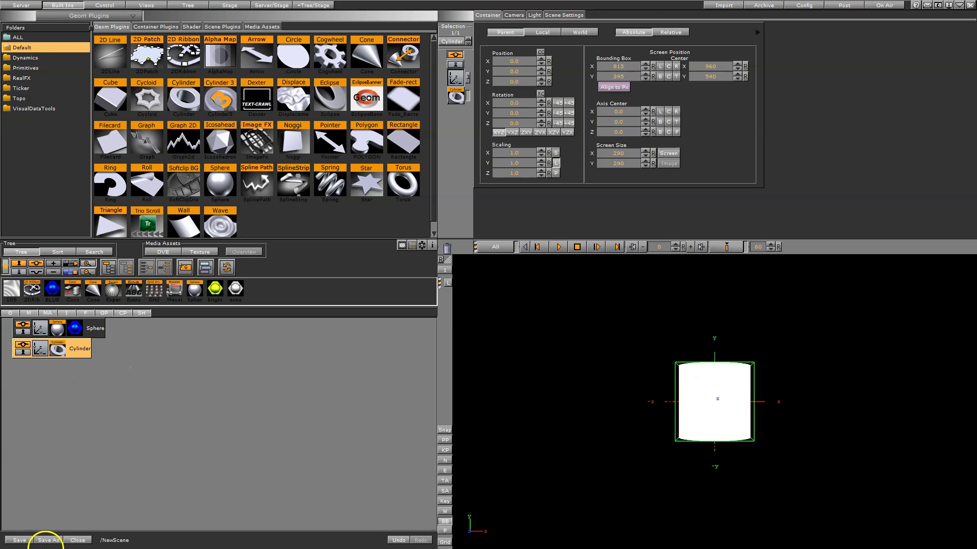
Step: Use Save As to store the new scene as 121 in newfolder
left_click(47, 540)
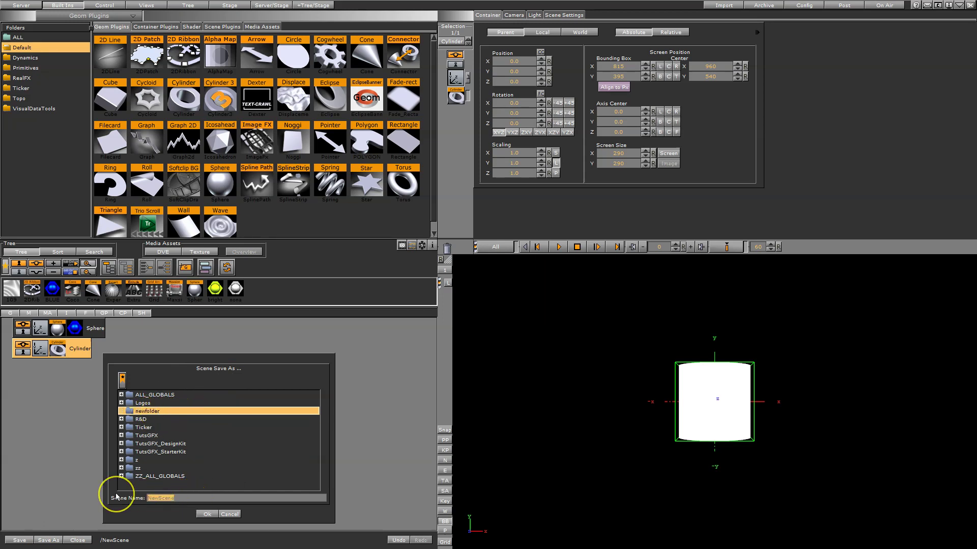
type("12")
type("1")
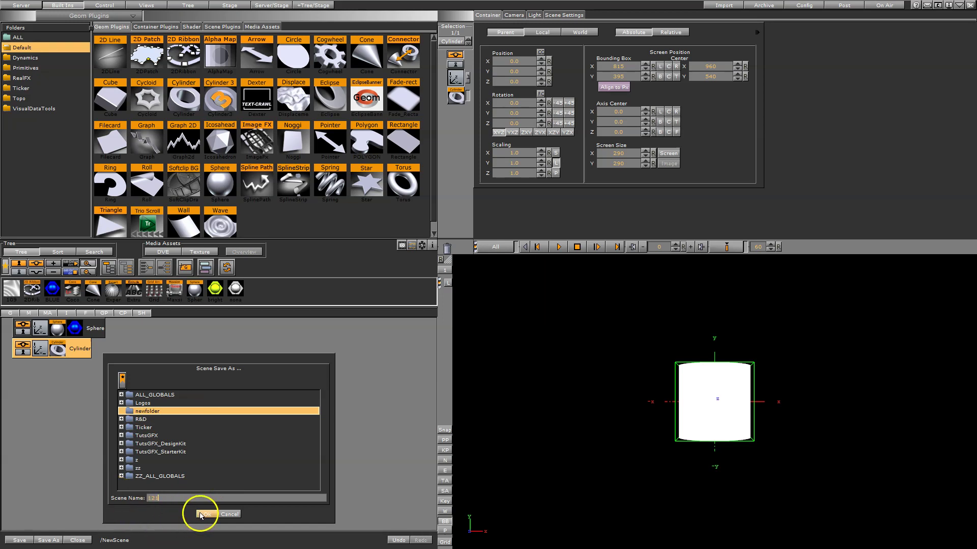
left_click(203, 514)
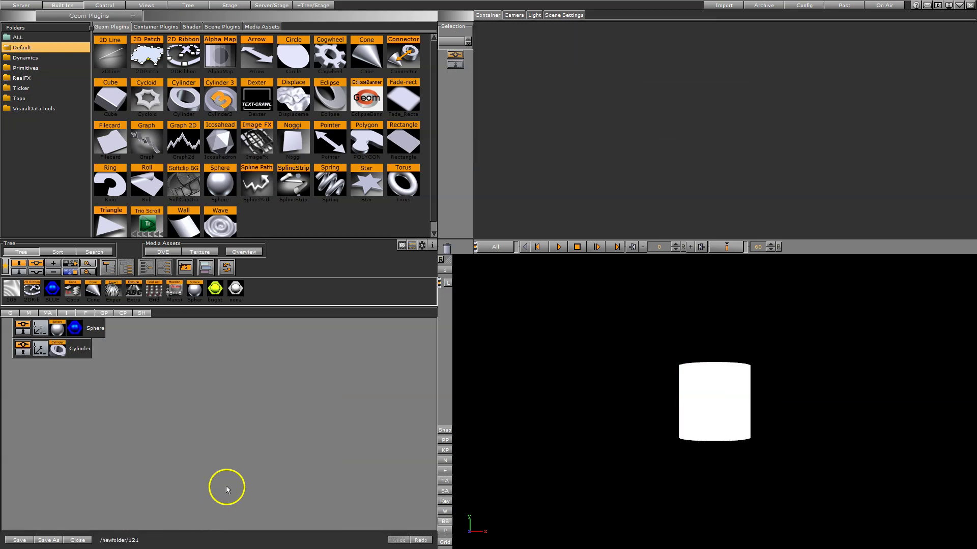
Step: In the Server scenes, select thumbnails 121 and 120, then load scene 120
left_click(22, 6)
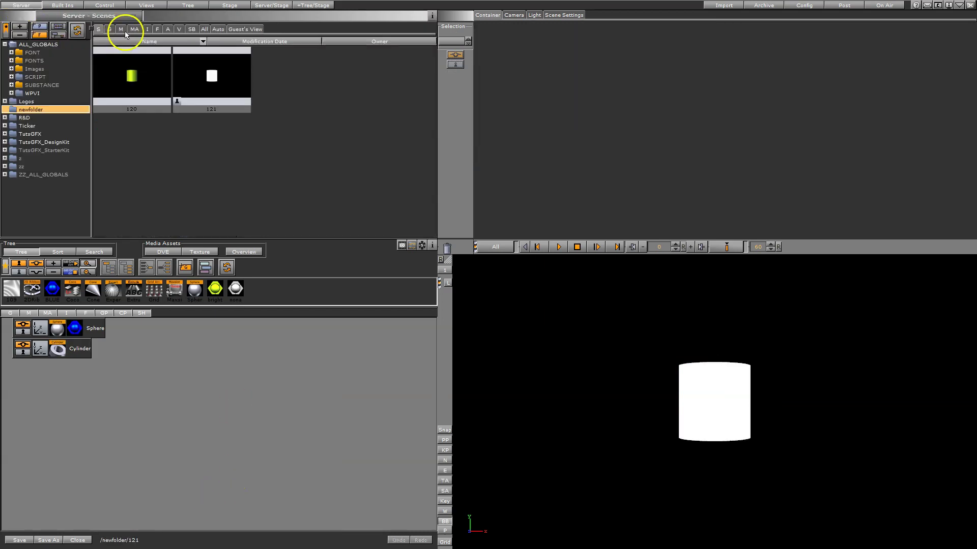
left_click(213, 76)
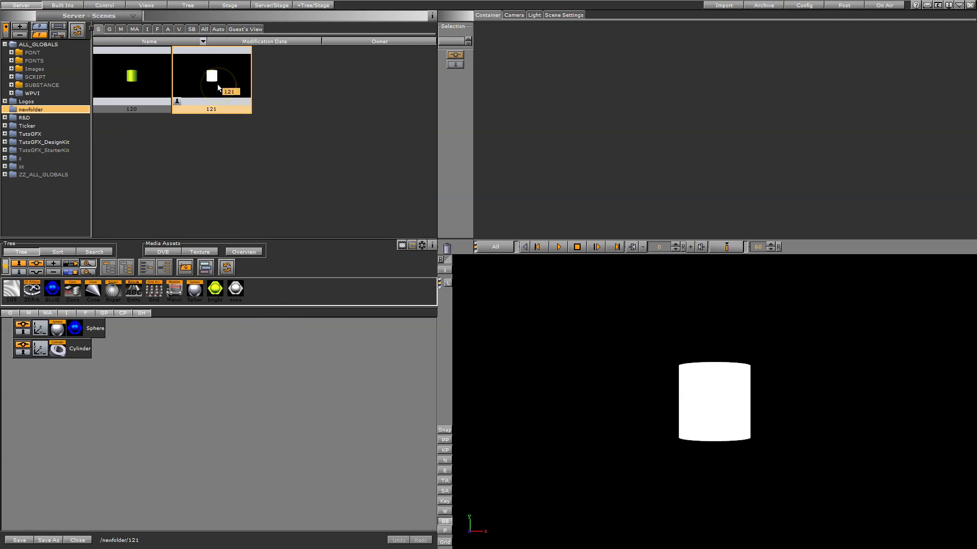
left_click(131, 84)
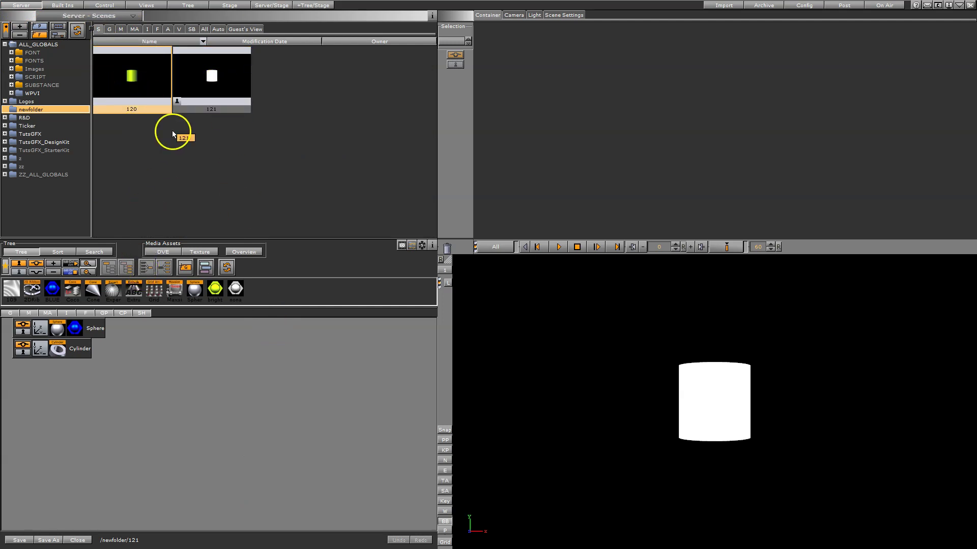
double_click(149, 77)
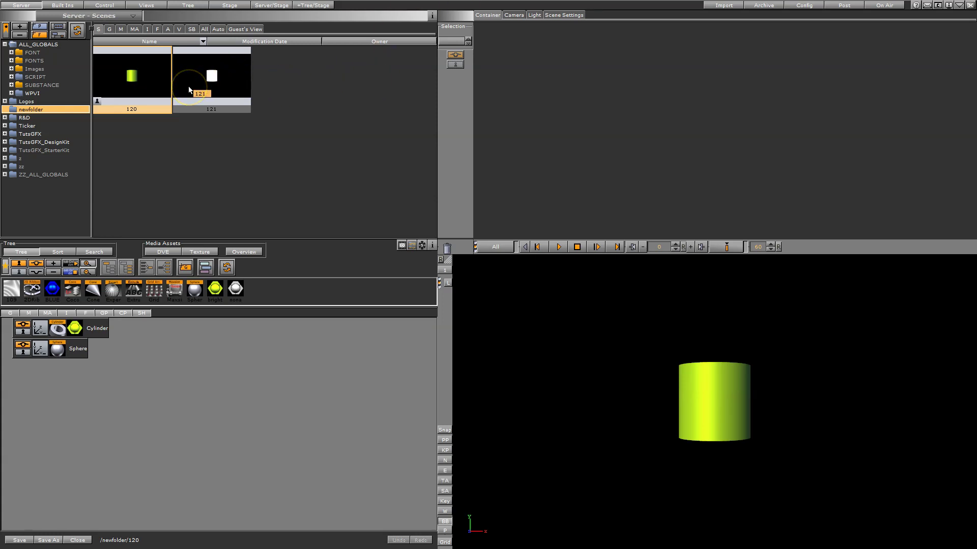
Step: Browse ALL_GLOBALS, the Built Ins categories and newfolder, ending on the ALL_GLOBALS scenes
left_click(45, 45)
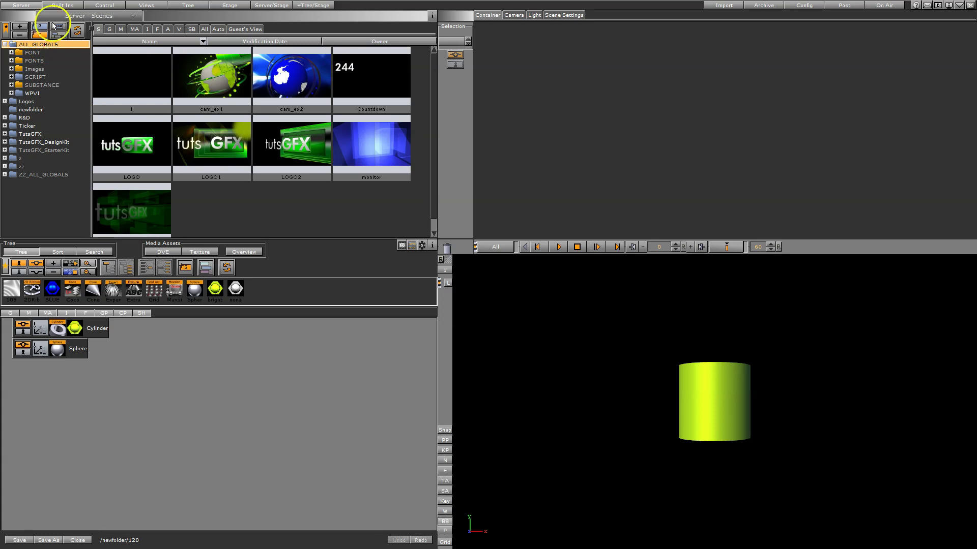
left_click(65, 6)
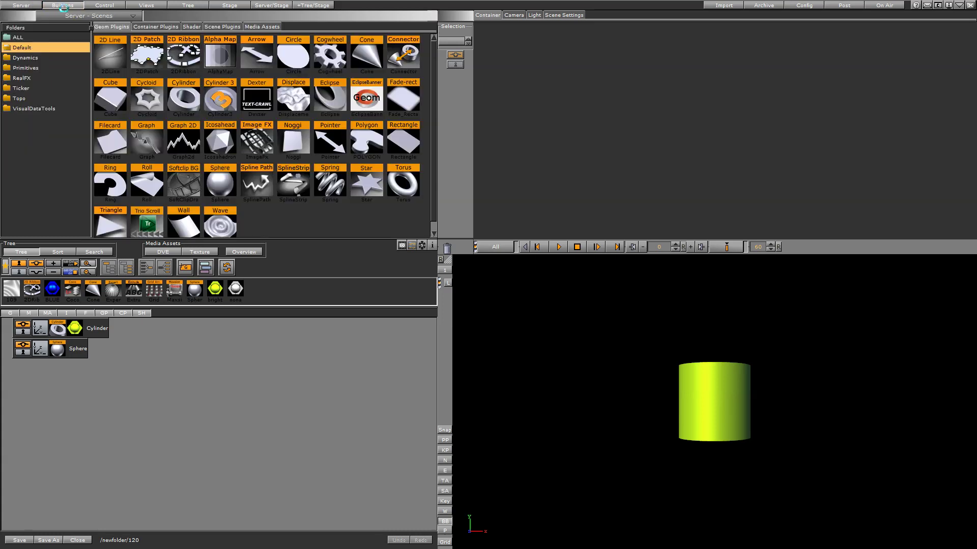
left_click(90, 17)
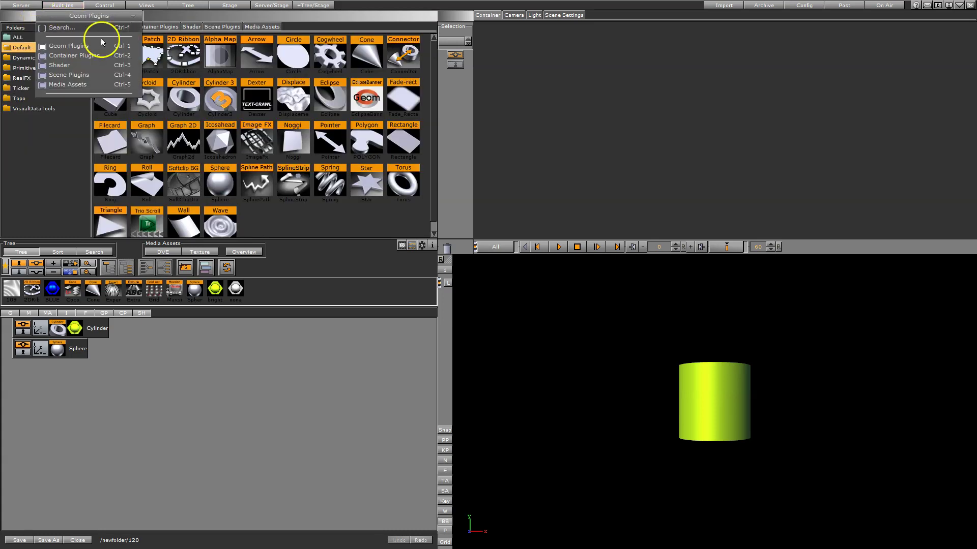
left_click(22, 5)
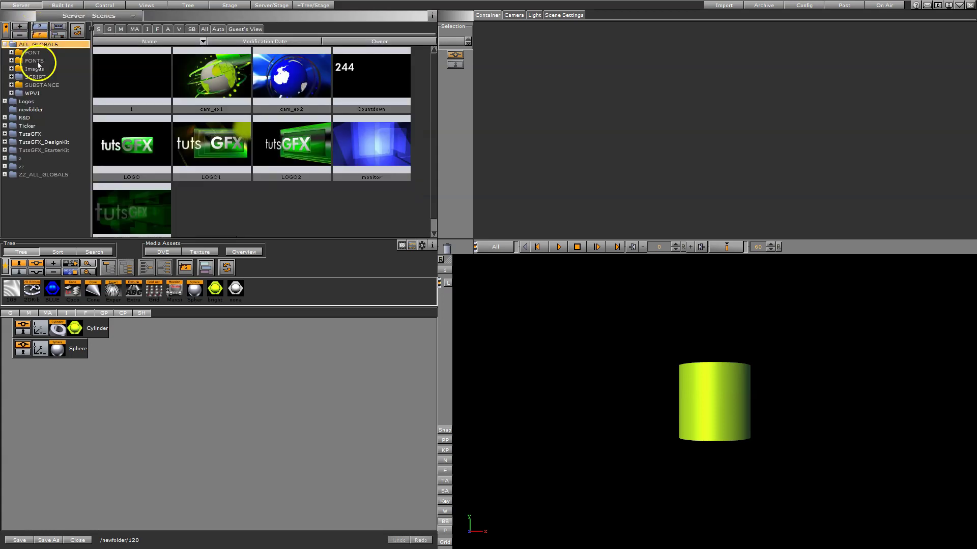
left_click(31, 109)
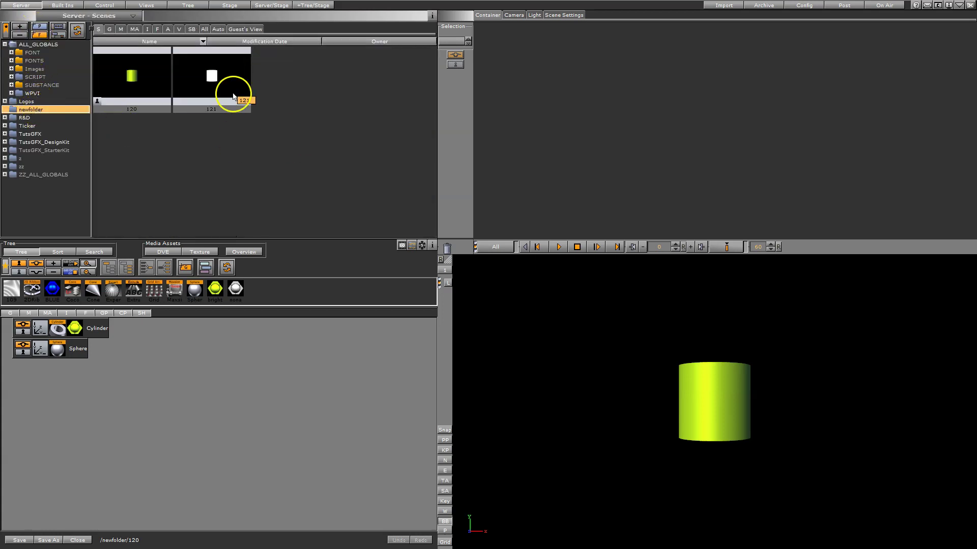
left_click(38, 44)
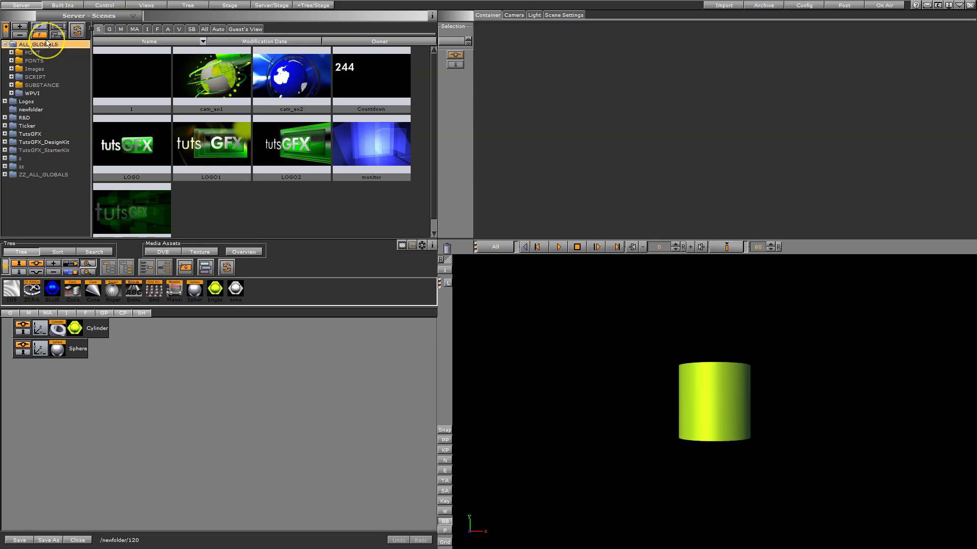